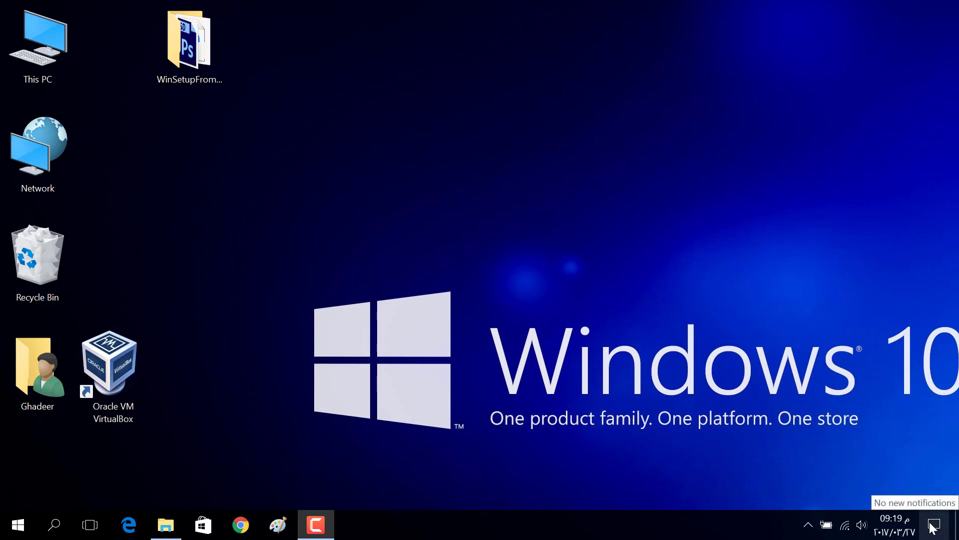
# Open the Action Center and look at its quick action tiles in both collapsed and expanded form.
pyautogui.click(932, 525)
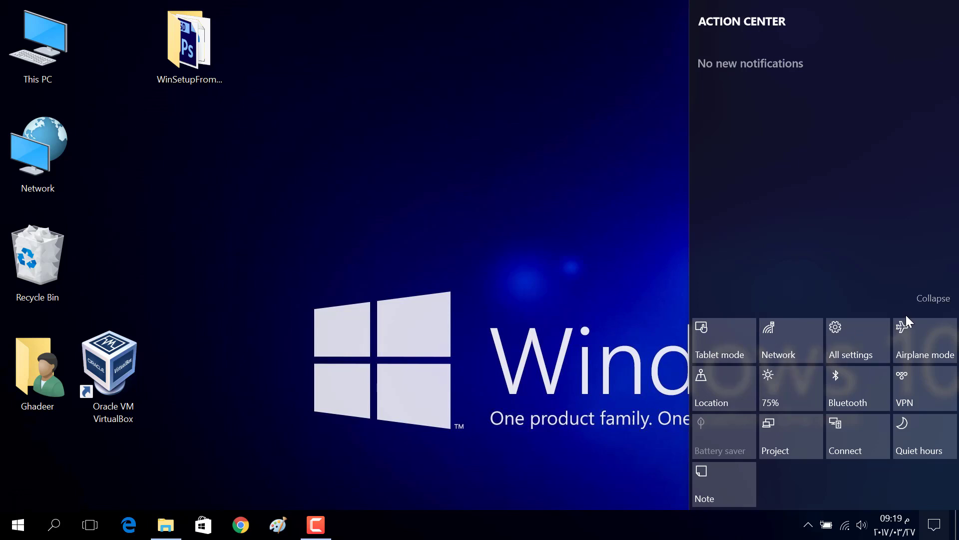
pyautogui.click(933, 302)
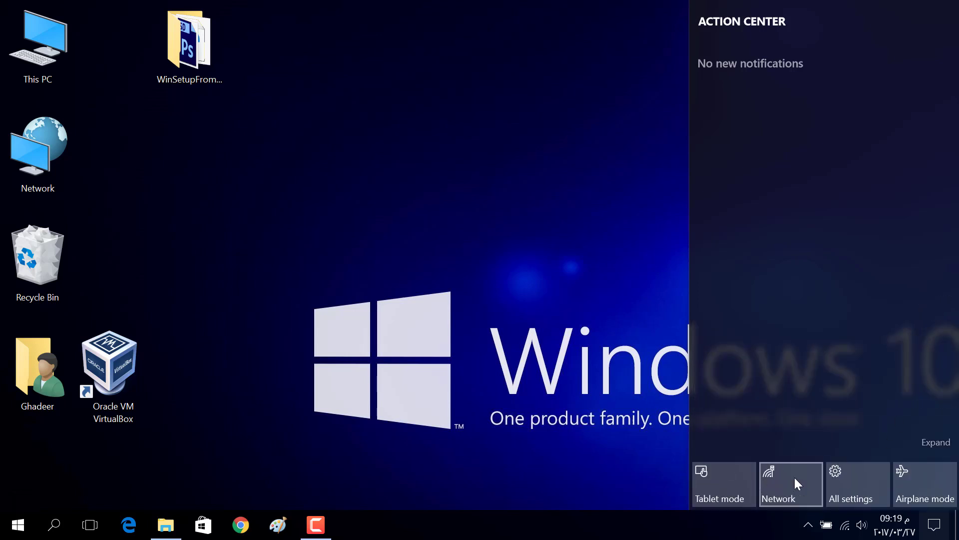
pyautogui.click(936, 443)
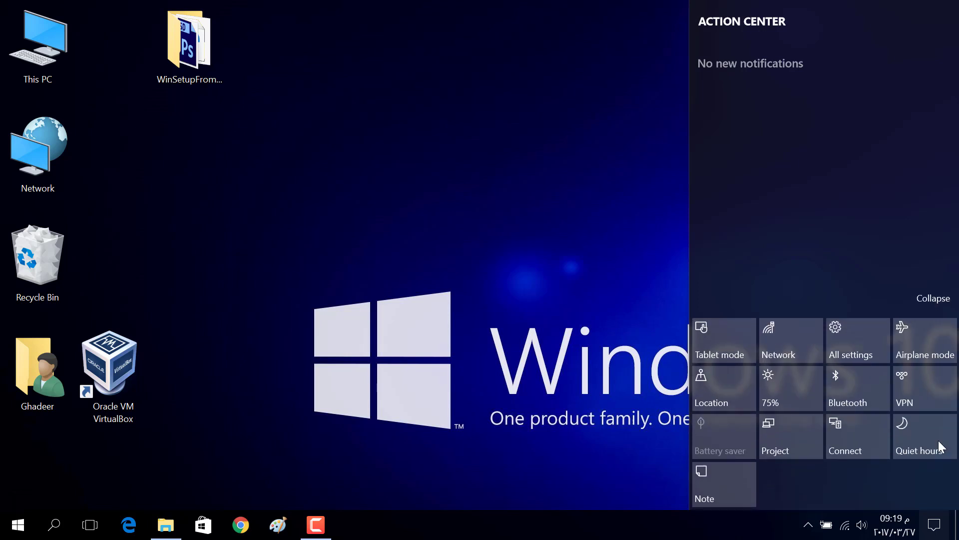
pyautogui.click(929, 300)
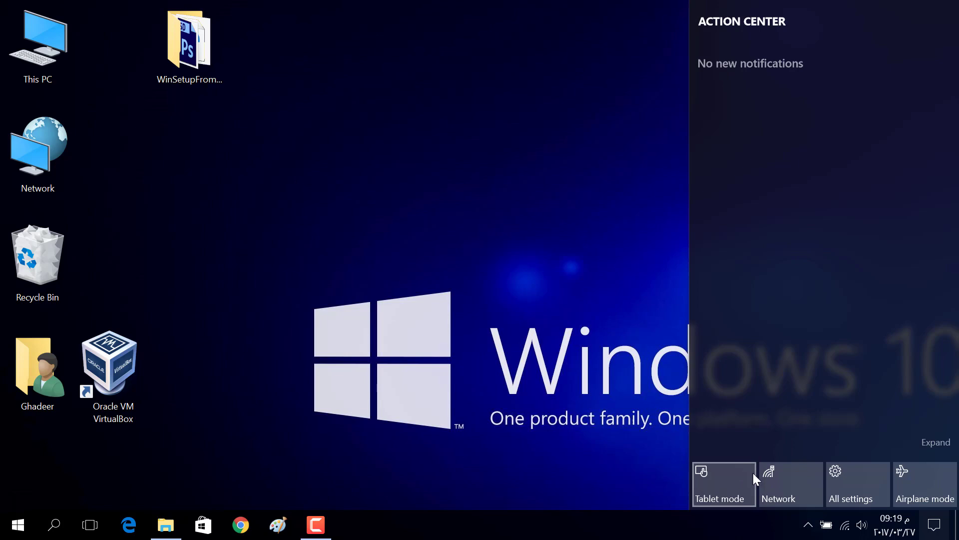
pyautogui.click(932, 443)
# Turn on tablet mode from the quick actions and briefly show and hide the touch keyboard.
pyautogui.click(709, 354)
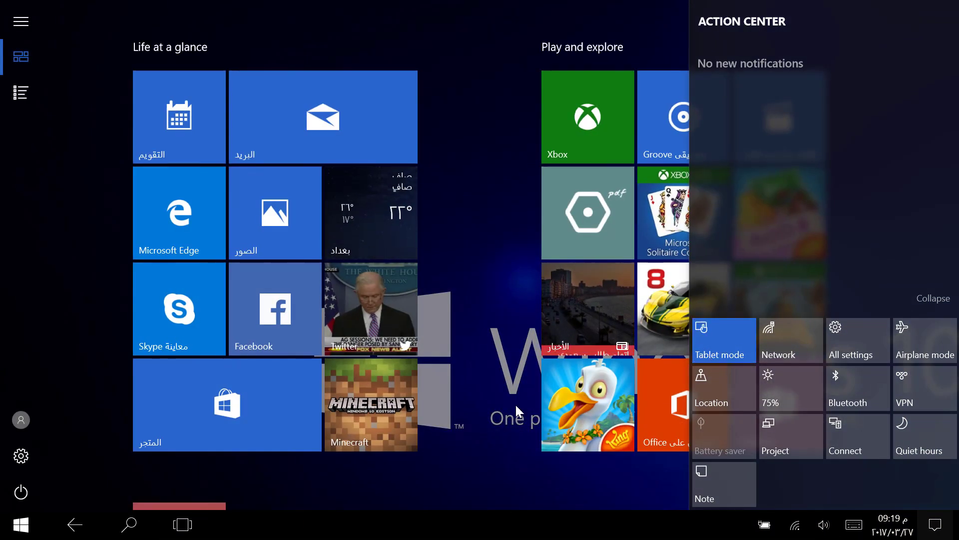
pyautogui.press('Escape')
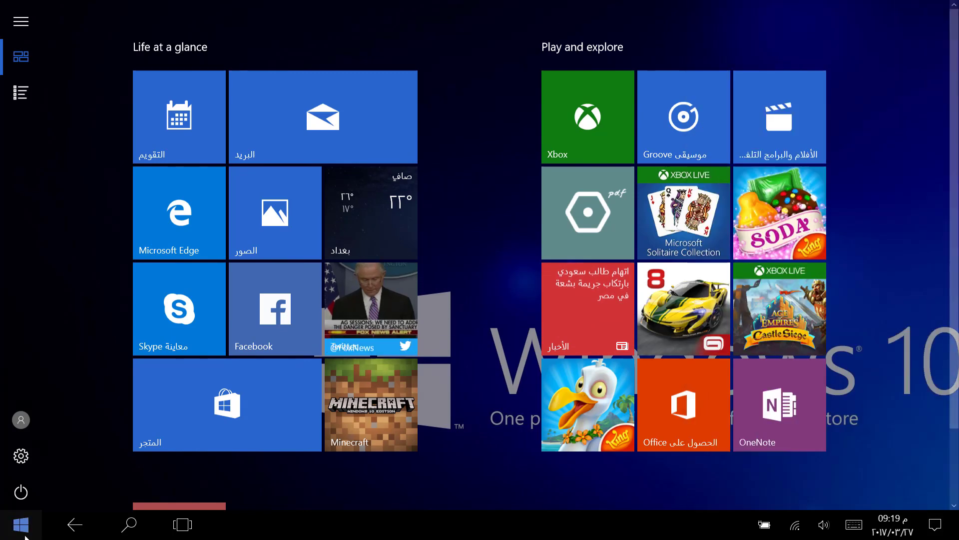
pyautogui.click(129, 525)
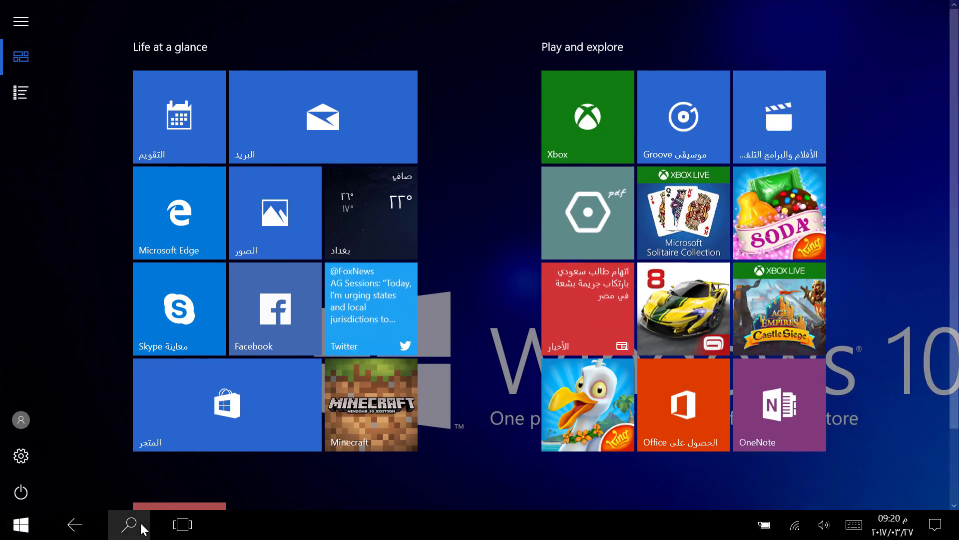
pyautogui.click(584, 536)
pyautogui.click(854, 524)
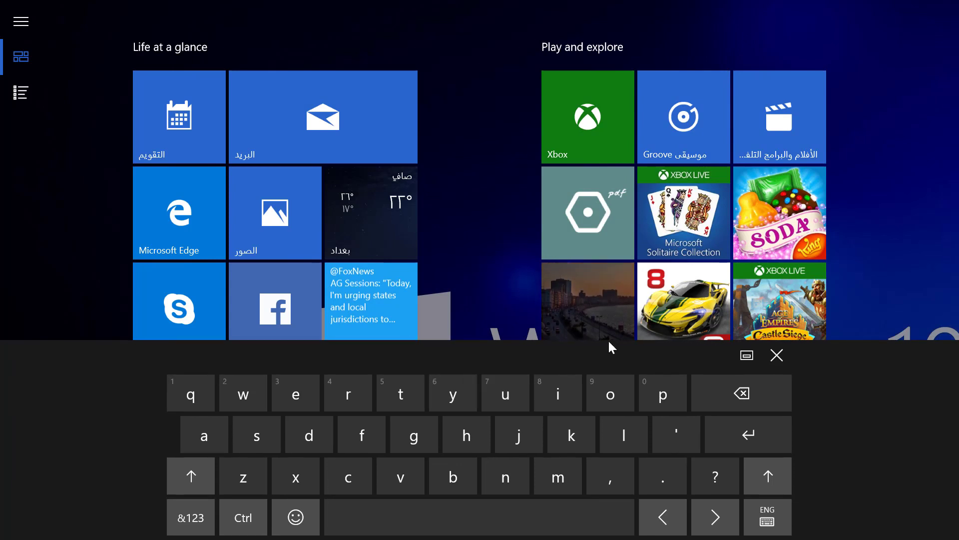
pyautogui.click(777, 354)
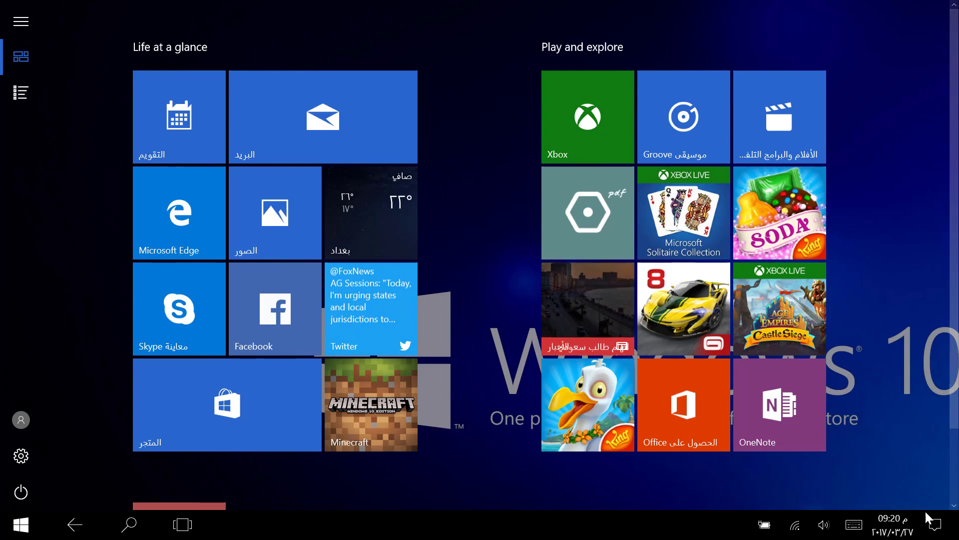
# Turn off tablet mode from the Action Center.
pyautogui.click(934, 525)
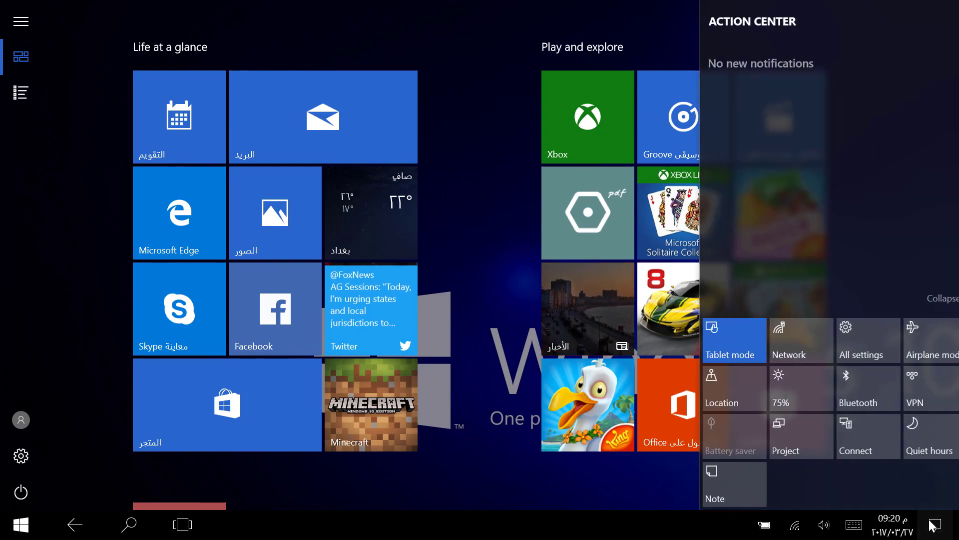
pyautogui.click(738, 341)
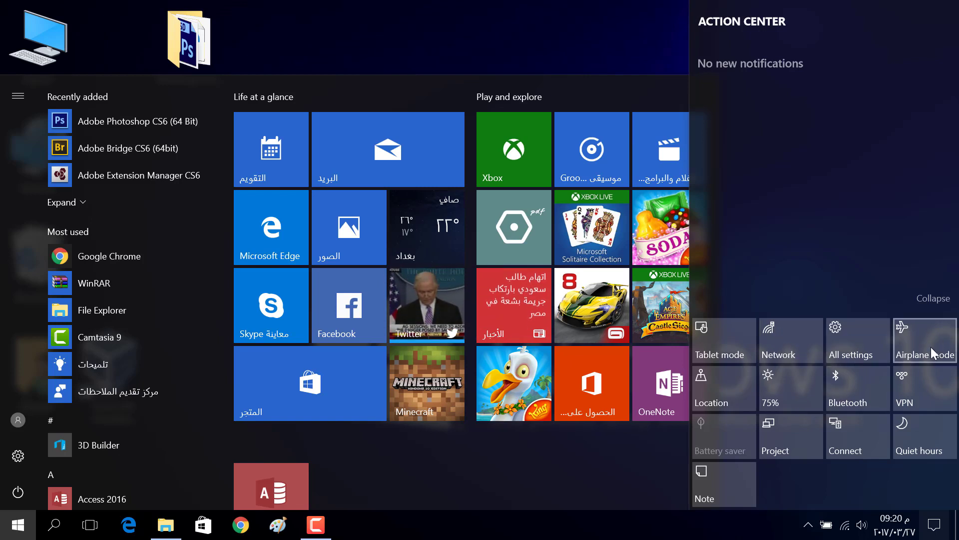
# Toggle the Location quick action and cycle the screen brightness through its levels back to 75%.
pyautogui.click(746, 376)
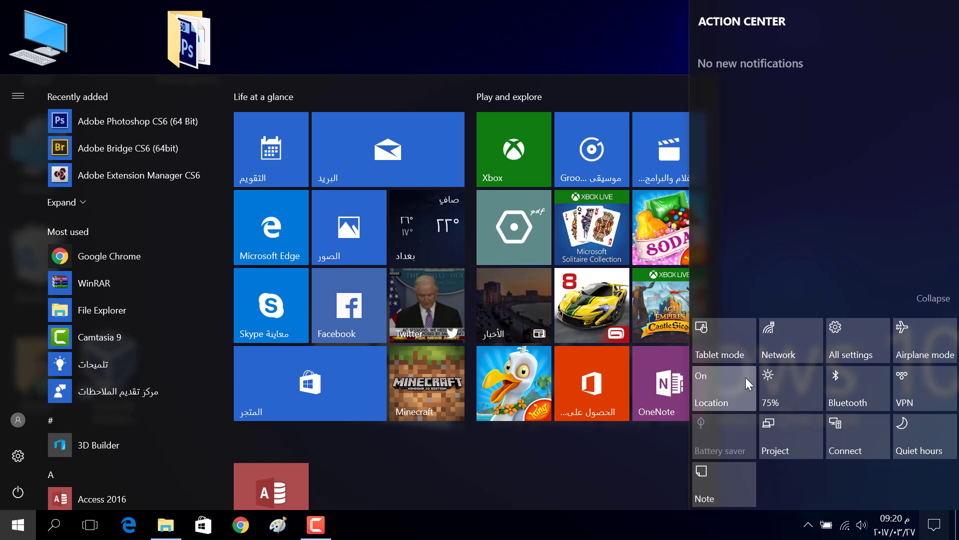
pyautogui.click(798, 375)
pyautogui.click(798, 375)
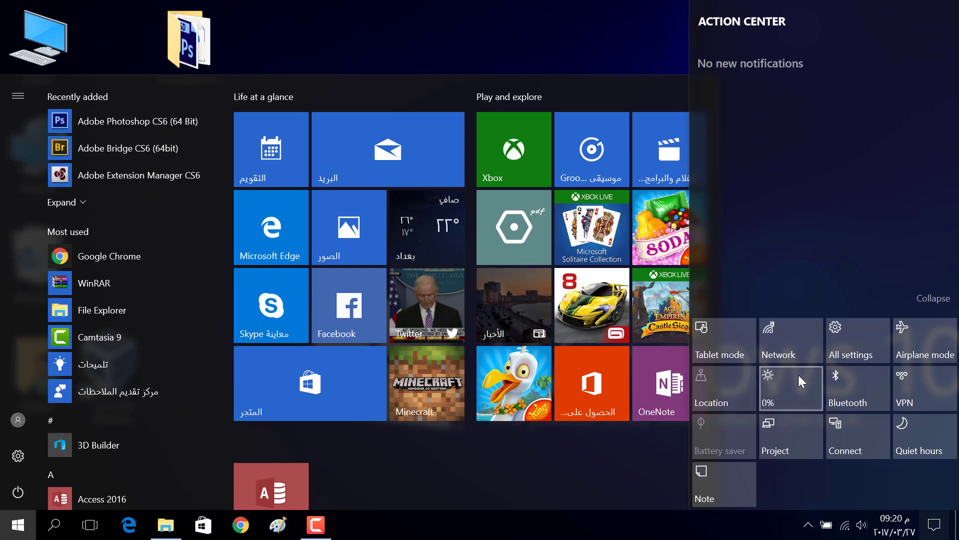
pyautogui.click(798, 375)
pyautogui.click(799, 375)
pyautogui.click(798, 375)
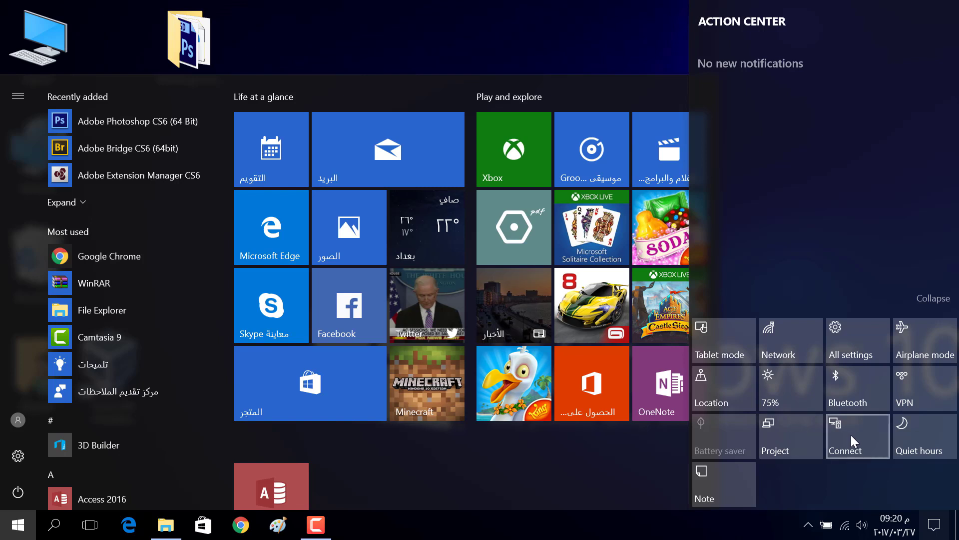
# Turn Quiet hours on and off again from the quick actions.
pyautogui.click(911, 425)
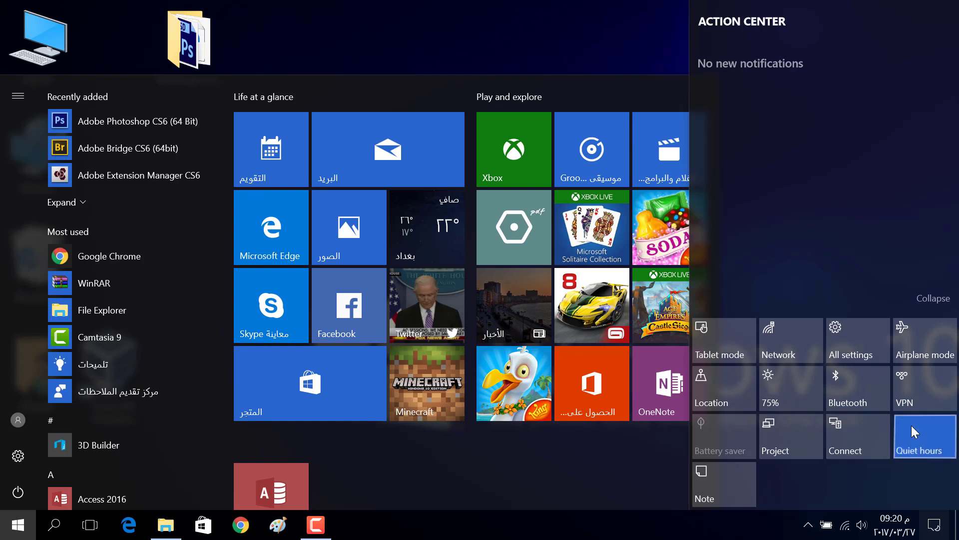
pyautogui.click(911, 425)
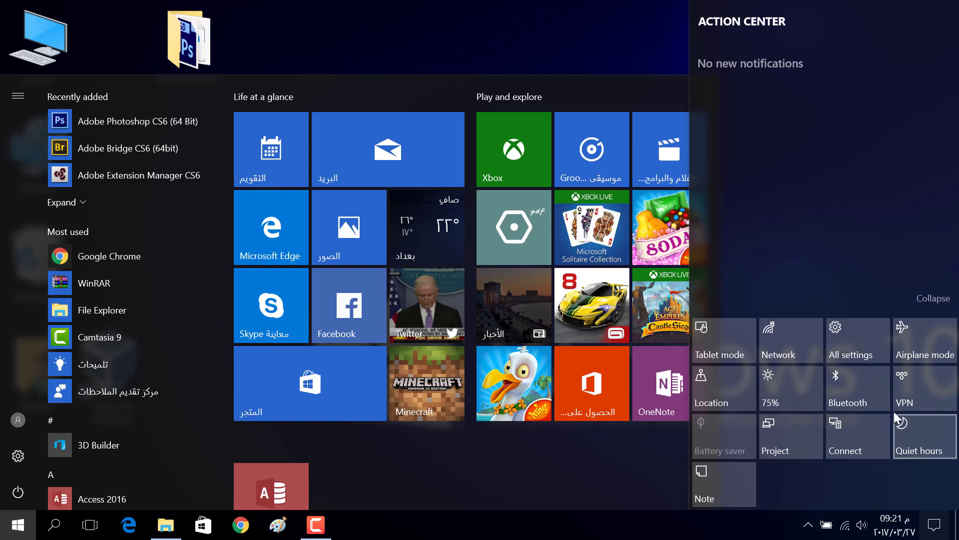
# Open the Notifications & actions page of the System settings and compare its quick actions with the Action Center.
pyautogui.click(860, 343)
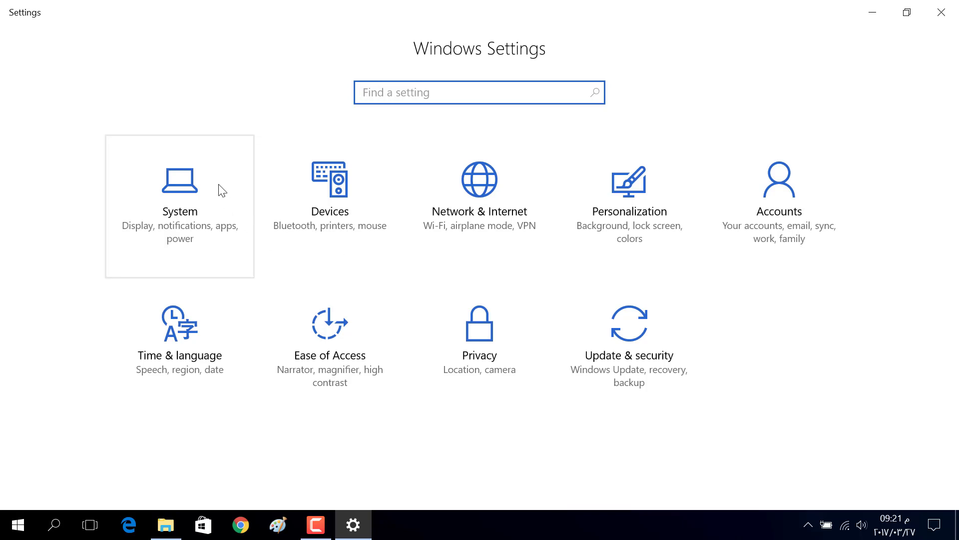
pyautogui.click(170, 237)
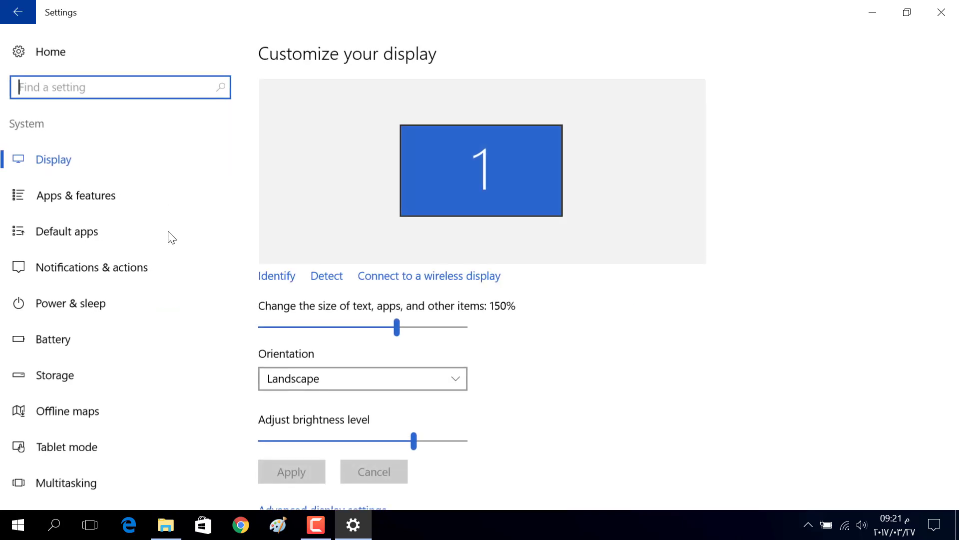
pyautogui.scroll(-3, 182, 200)
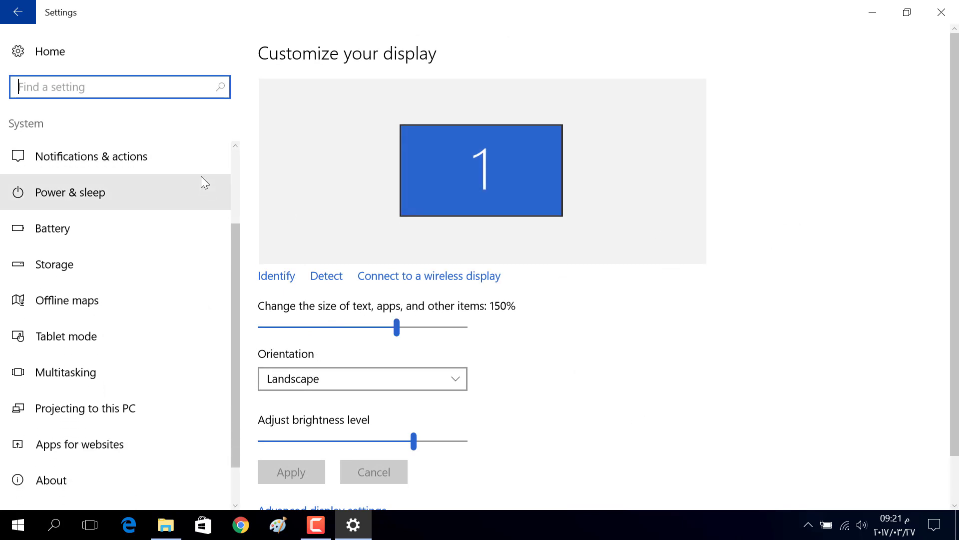
pyautogui.click(154, 168)
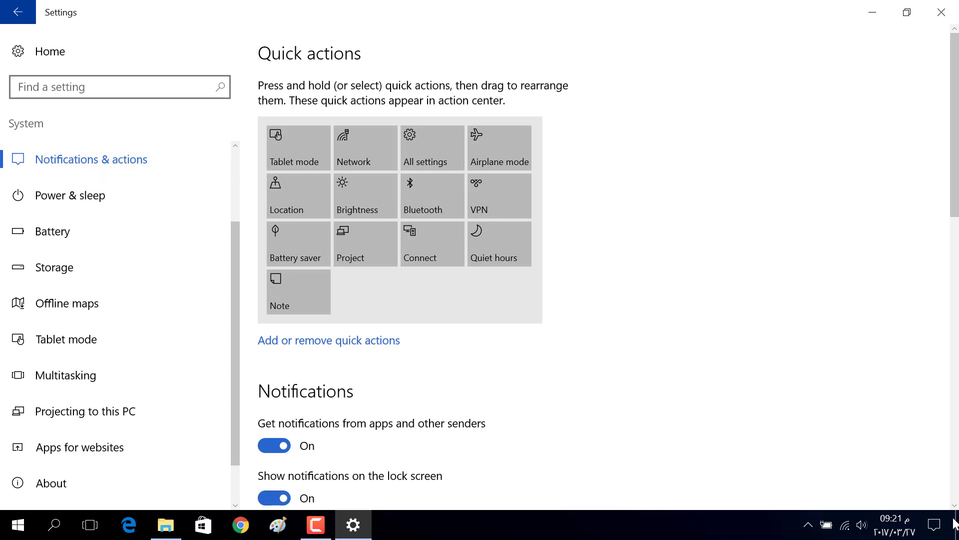
pyautogui.click(934, 525)
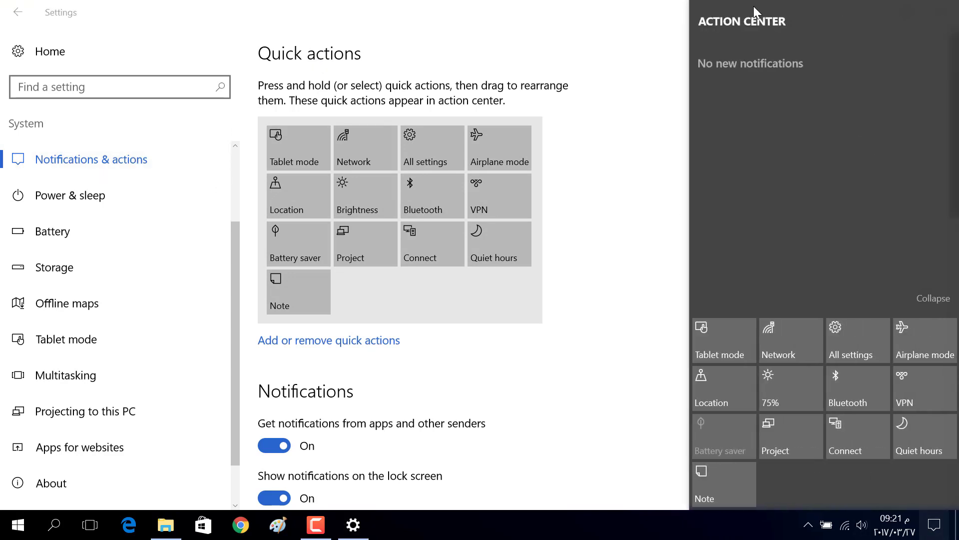
pyautogui.click(652, 310)
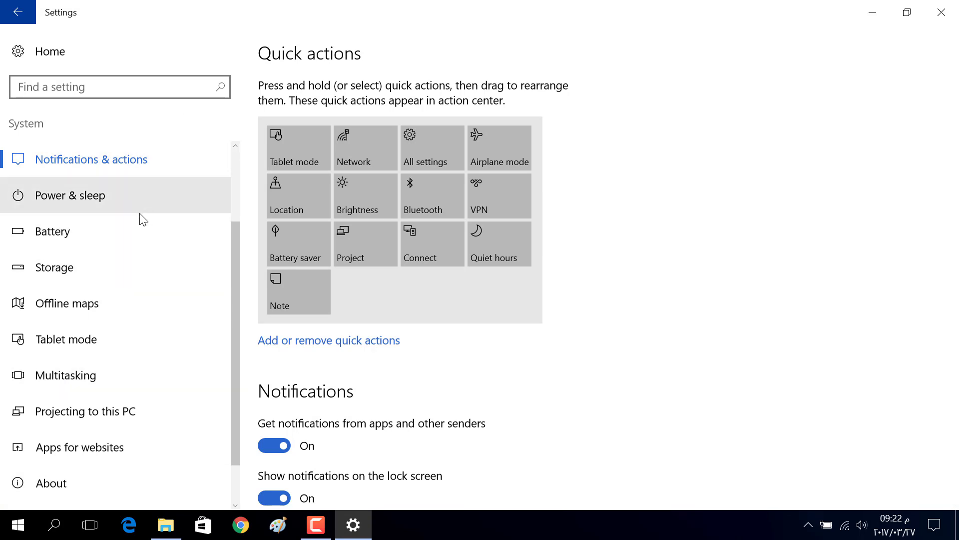
# Browse the System settings pages from Power & sleep through Apps for websites.
pyautogui.click(75, 201)
pyautogui.click(91, 235)
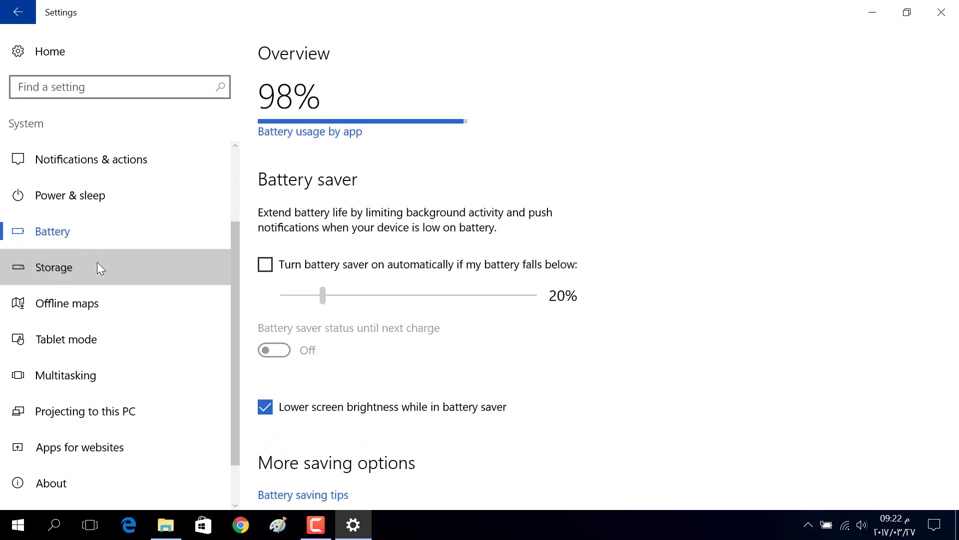
pyautogui.click(99, 268)
pyautogui.click(99, 308)
pyautogui.click(105, 340)
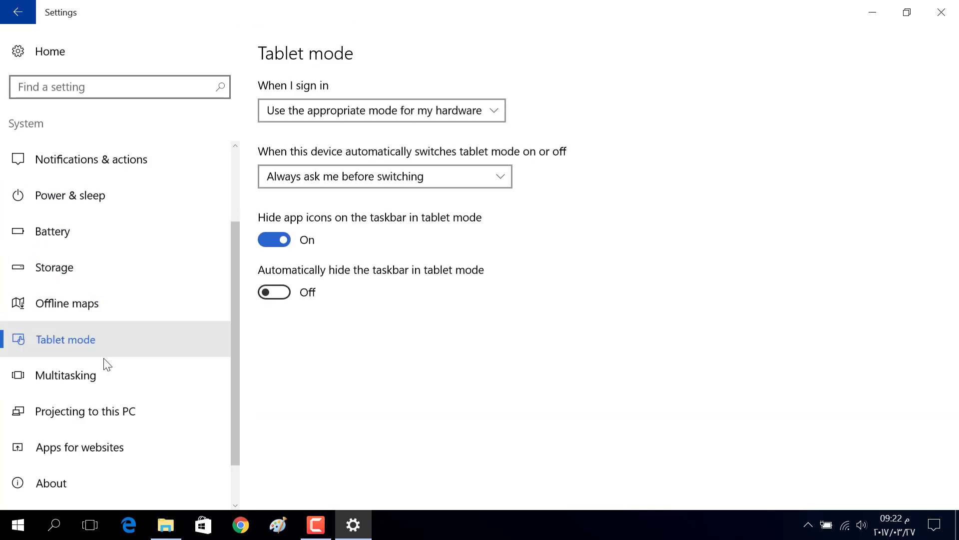
pyautogui.click(102, 370)
pyautogui.click(113, 413)
pyautogui.click(120, 444)
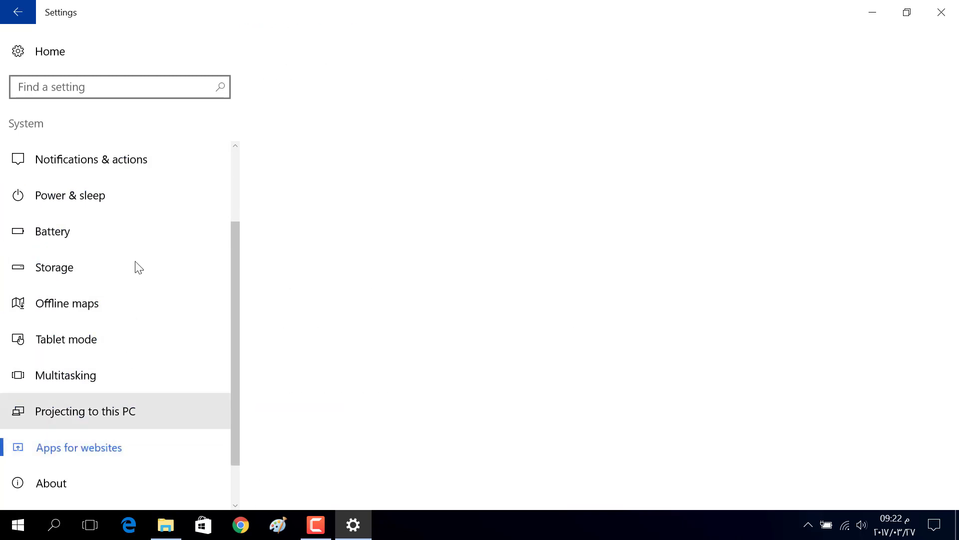
# Return to the Notifications & actions page and check its quick actions against the Action Center tiles.
pyautogui.click(122, 171)
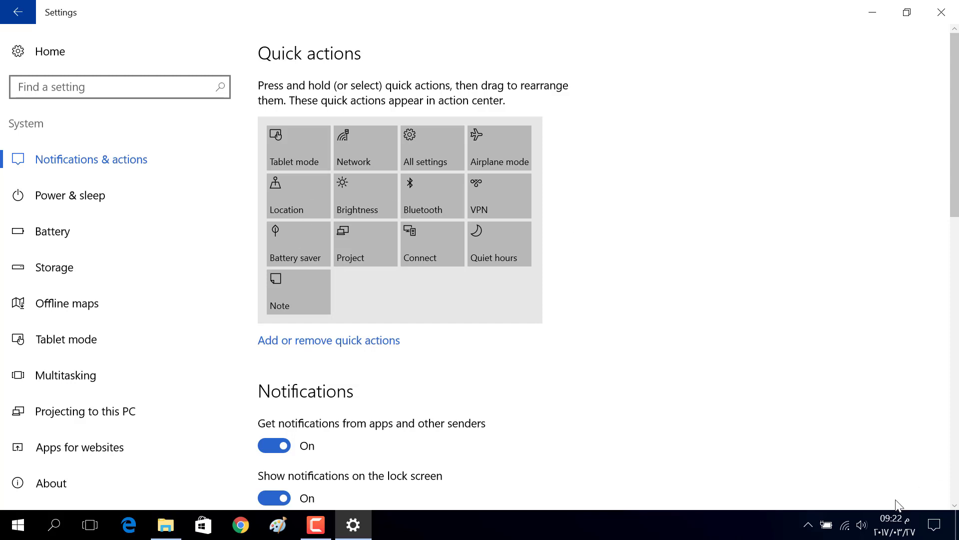
pyautogui.click(934, 524)
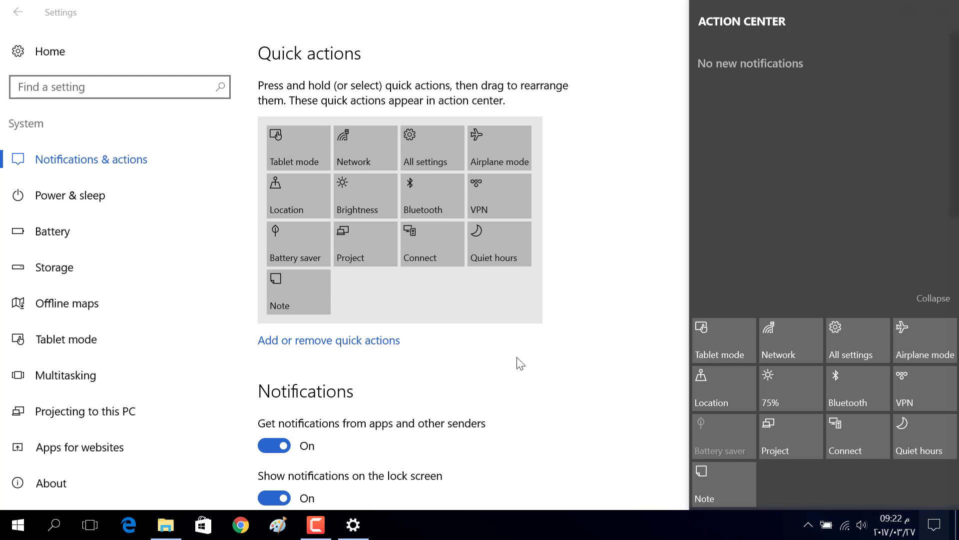
pyautogui.click(496, 362)
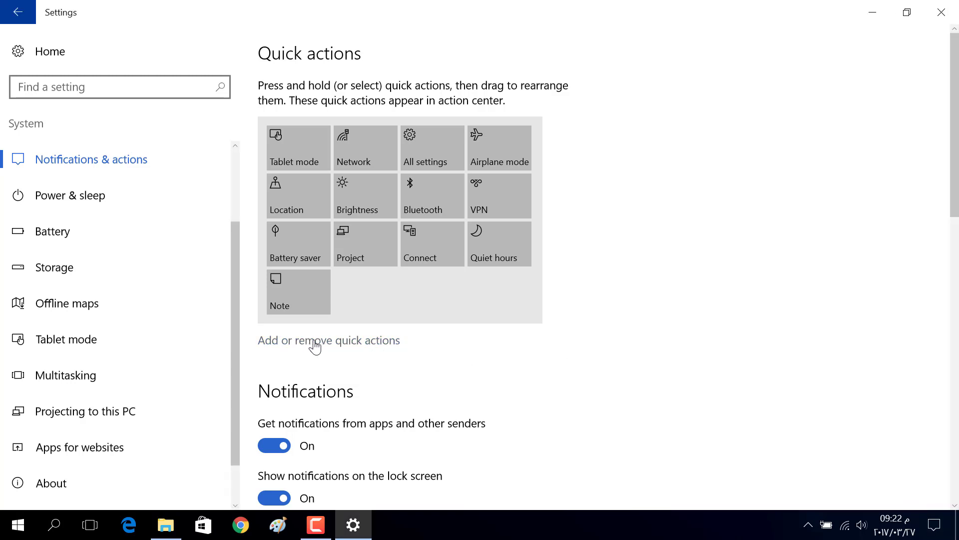
# Open the list for adding or removing quick actions and review its entries.
pyautogui.click(346, 342)
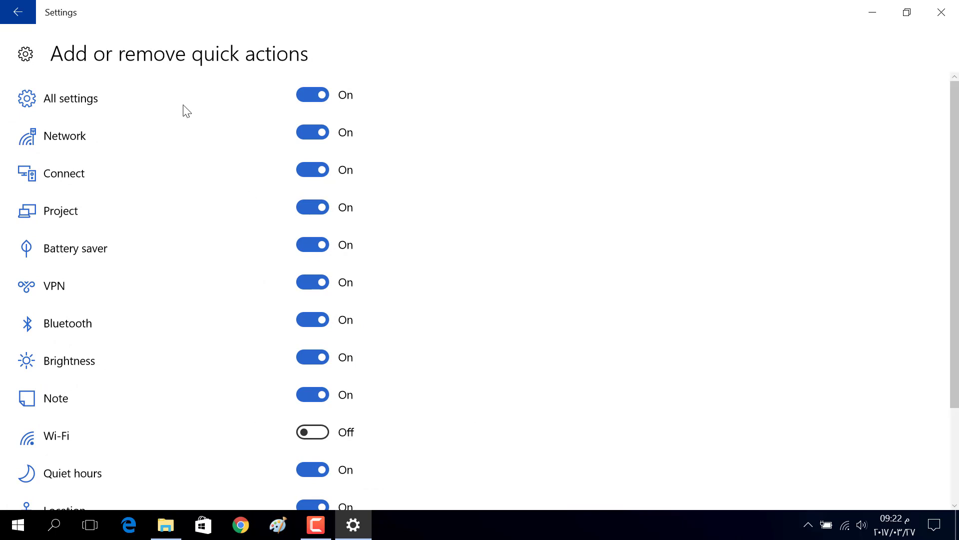
pyautogui.scroll(-3, 205, 145)
pyautogui.scroll(3, 252, 232)
pyautogui.scroll(-2, 225, 290)
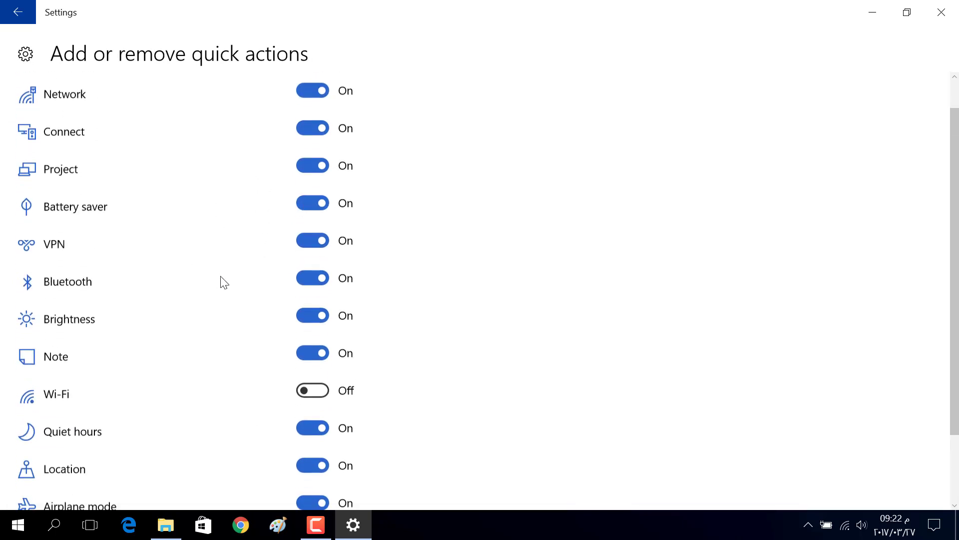
# Turn off the VPN and Project quick actions and check the tiles in the Action Center.
pyautogui.click(325, 222)
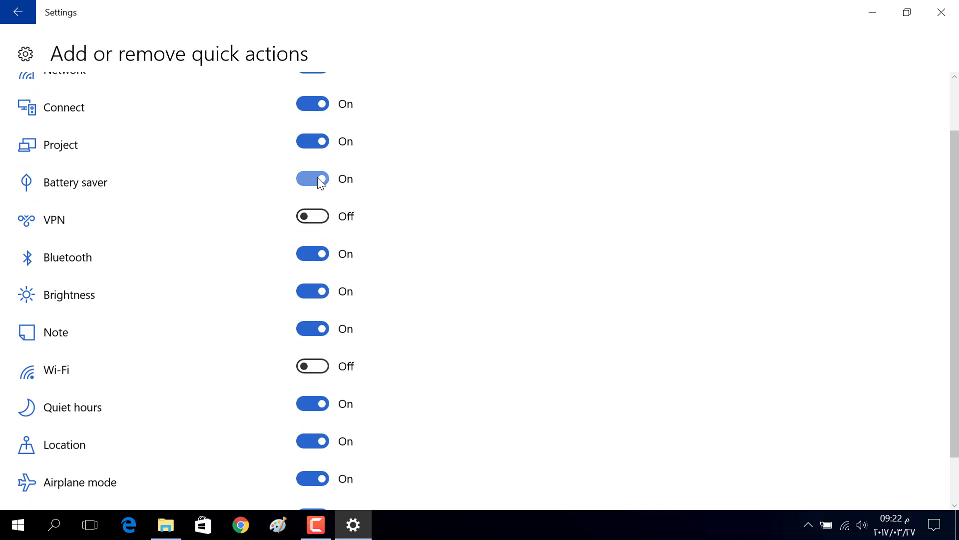
pyautogui.click(308, 142)
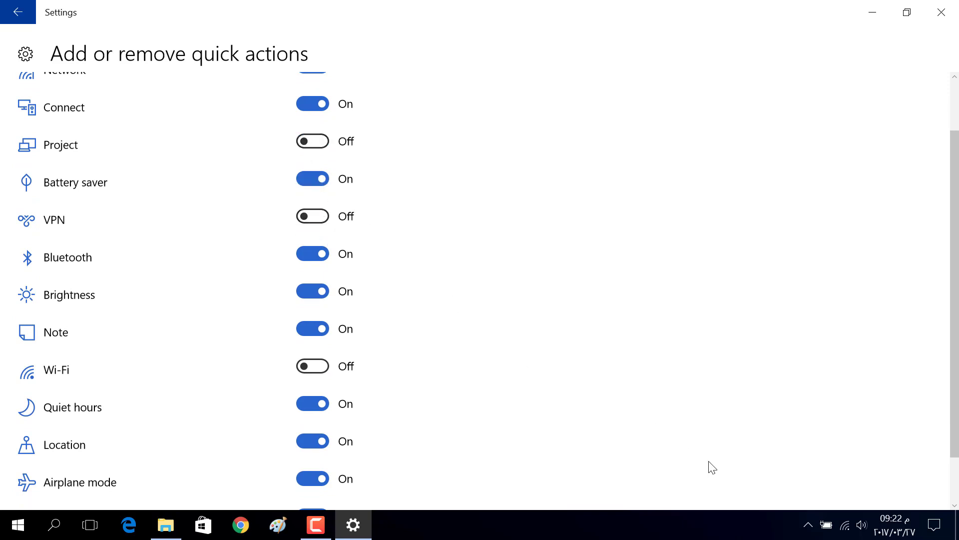
pyautogui.click(933, 525)
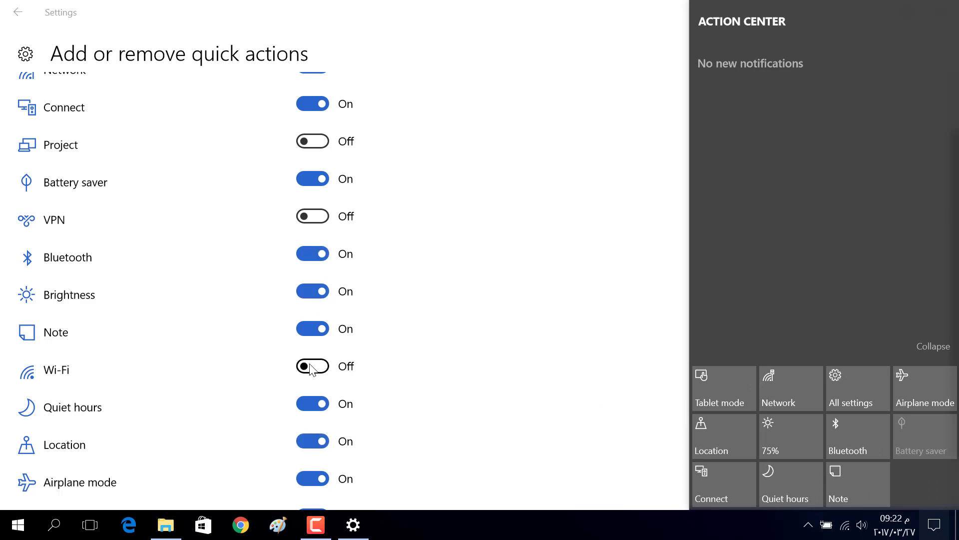
# Turn the VPN and Project quick actions back on and check the Action Center again.
pyautogui.click(313, 216)
pyautogui.click(313, 141)
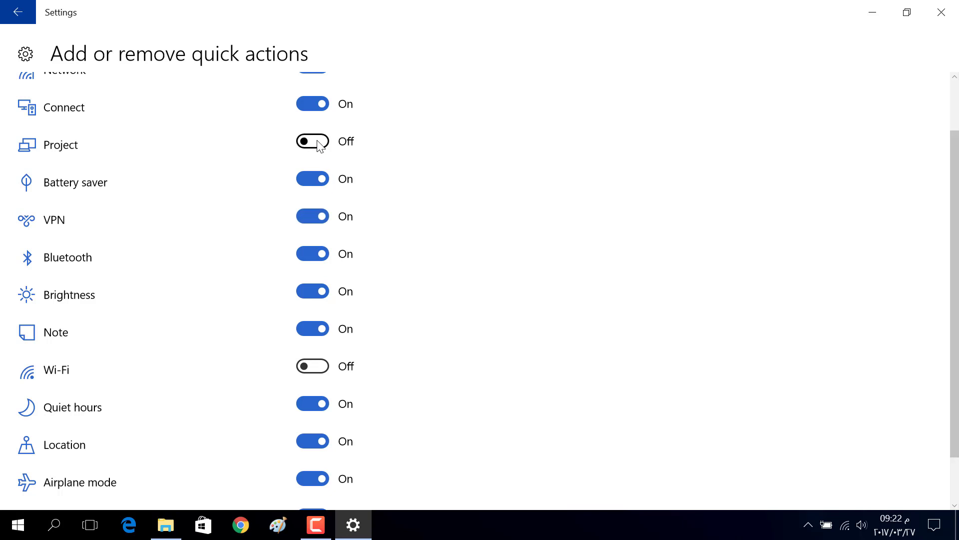
pyautogui.click(933, 524)
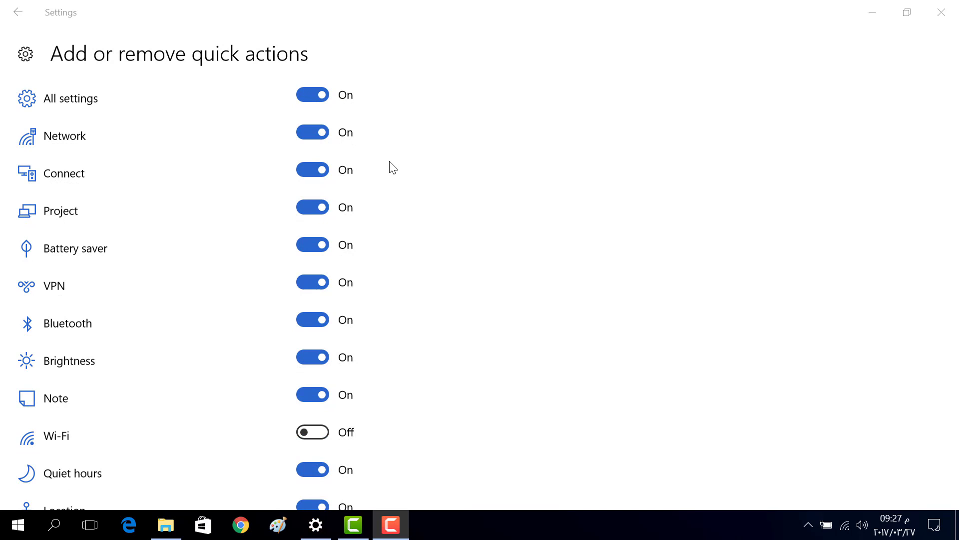
# Back on Notifications & actions, rearrange the quick actions: Bluetooth first, Tablet mode last, Battery saver before Note, and Location after Brightness.
pyautogui.click(18, 12)
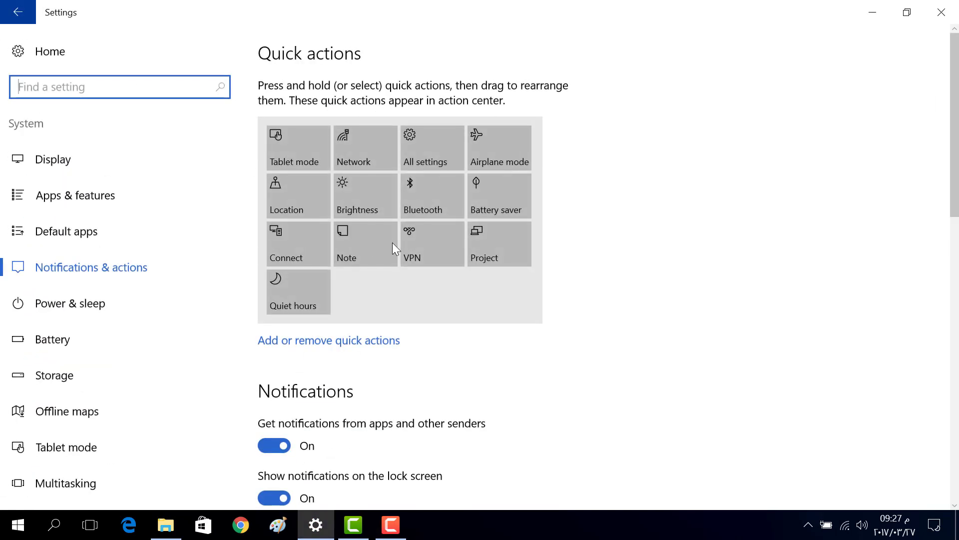
pyautogui.moveTo(392, 242); pyautogui.dragTo(283, 152)
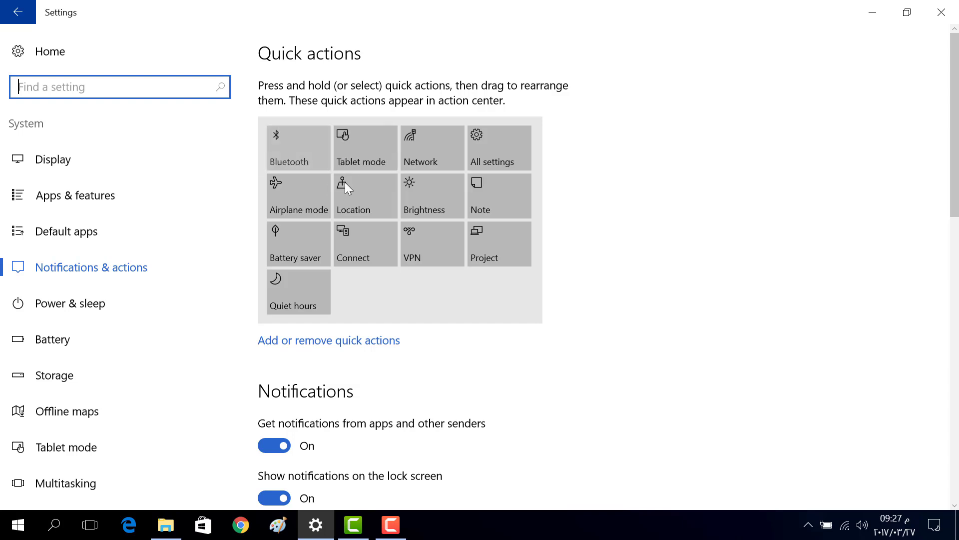
pyautogui.moveTo(363, 151); pyautogui.dragTo(317, 300)
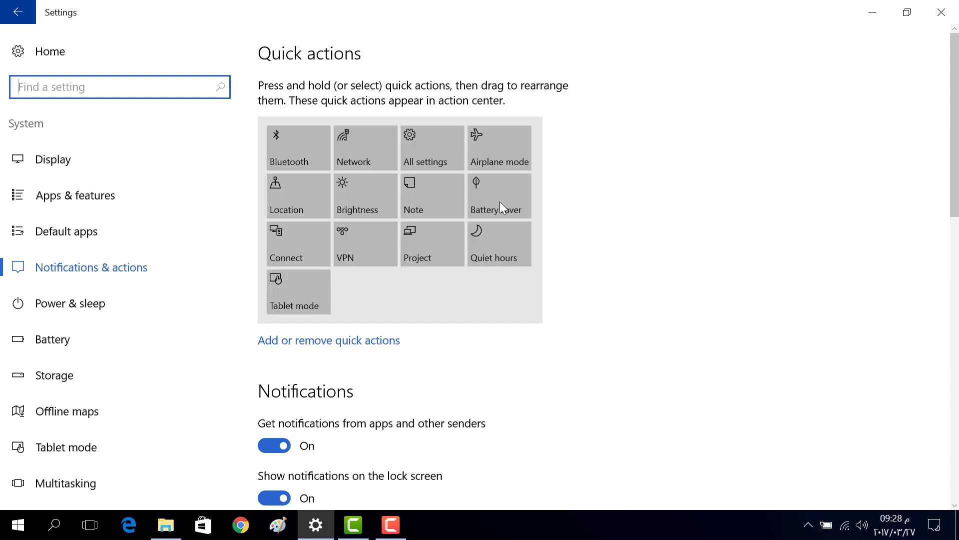
pyautogui.moveTo(499, 202); pyautogui.dragTo(369, 192)
pyautogui.moveTo(304, 196); pyautogui.dragTo(394, 203)
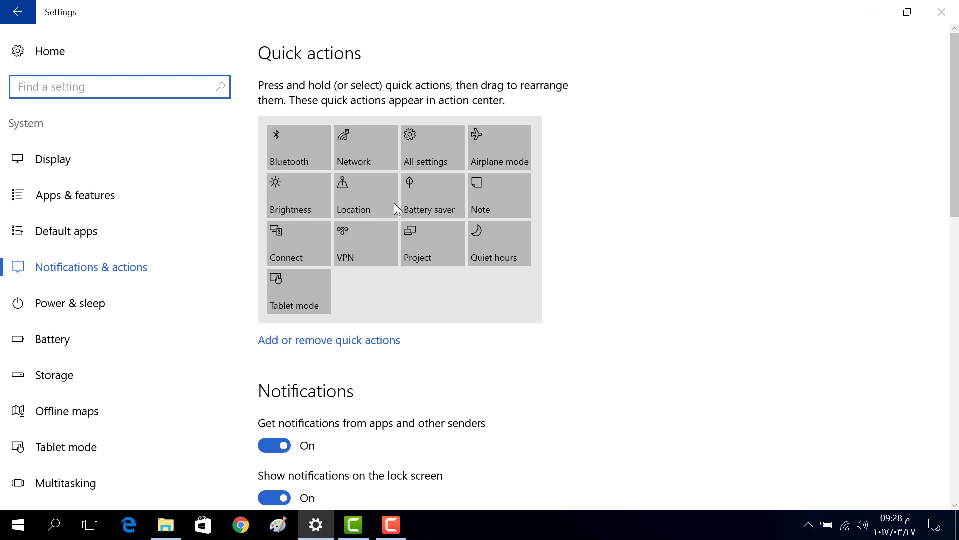